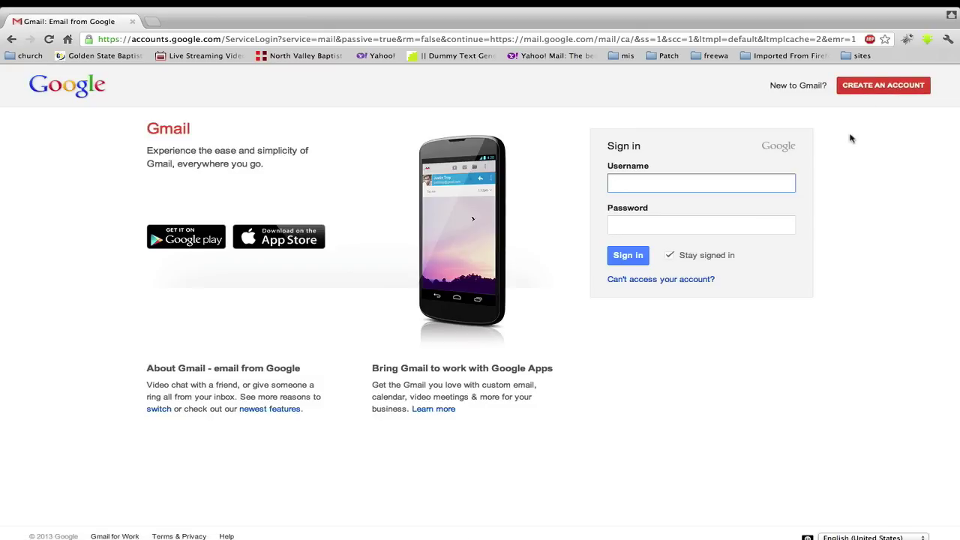
- Start a new Google account and enter the first name
left_click(868, 89)
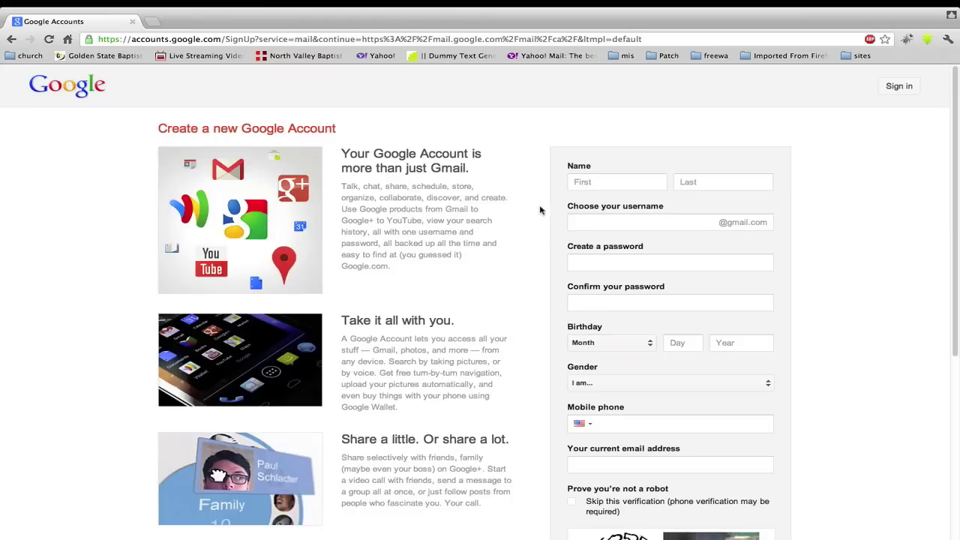
left_click(607, 182)
type("rua")
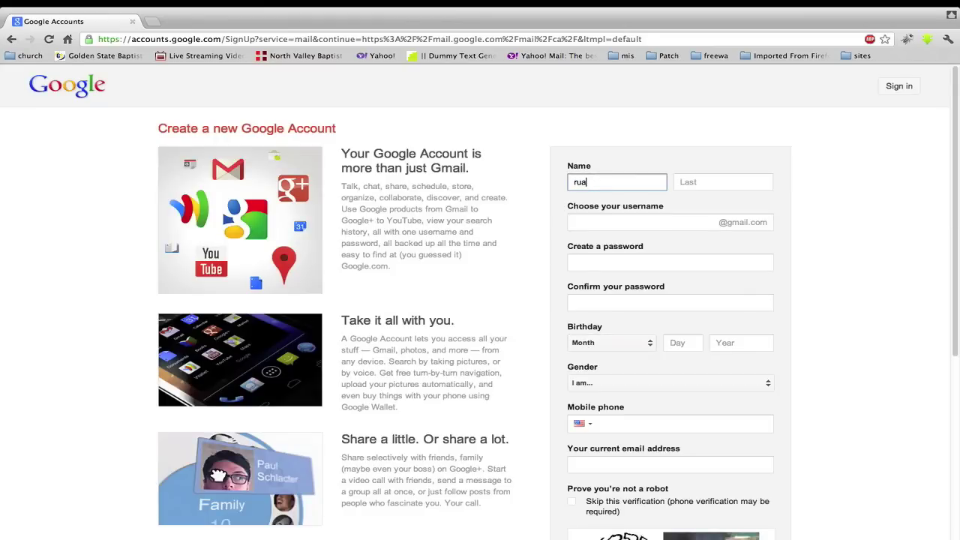
key("Tab")
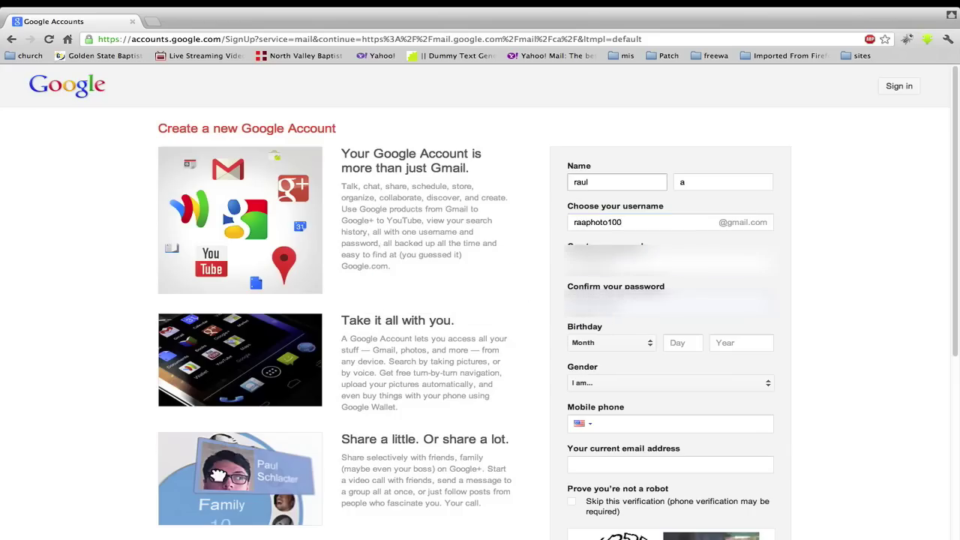
- Set the birthday to January 1, 1970 and the gender to Male
left_click(634, 342)
left_click(602, 342)
type("1")
key("Tab")
type("1970")
left_click(670, 383)
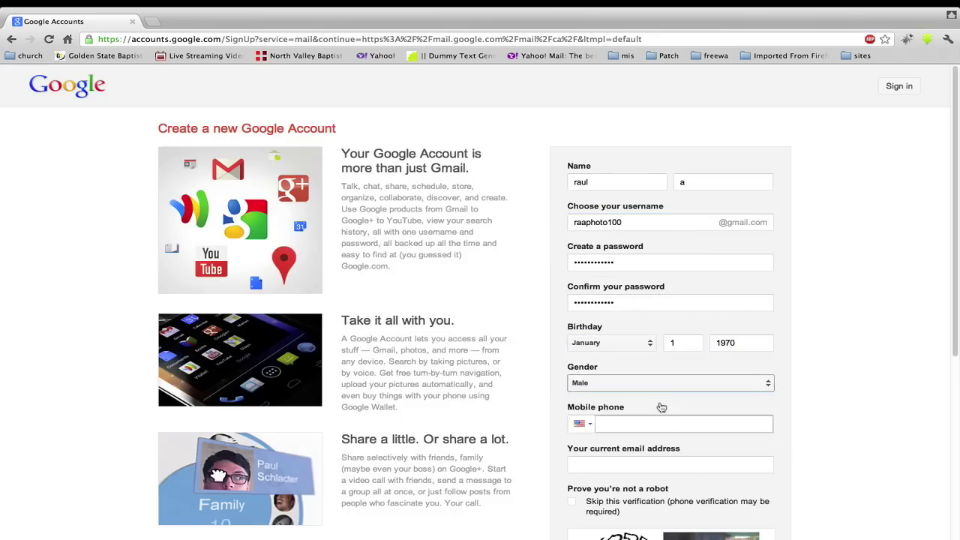
- Enter the verification text 5663525, agree to the terms and submit the form
scroll(658, 405, "down", 3)
left_click(606, 415)
type("5663525")
left_click(572, 491)
scroll(569, 450, "down", 2)
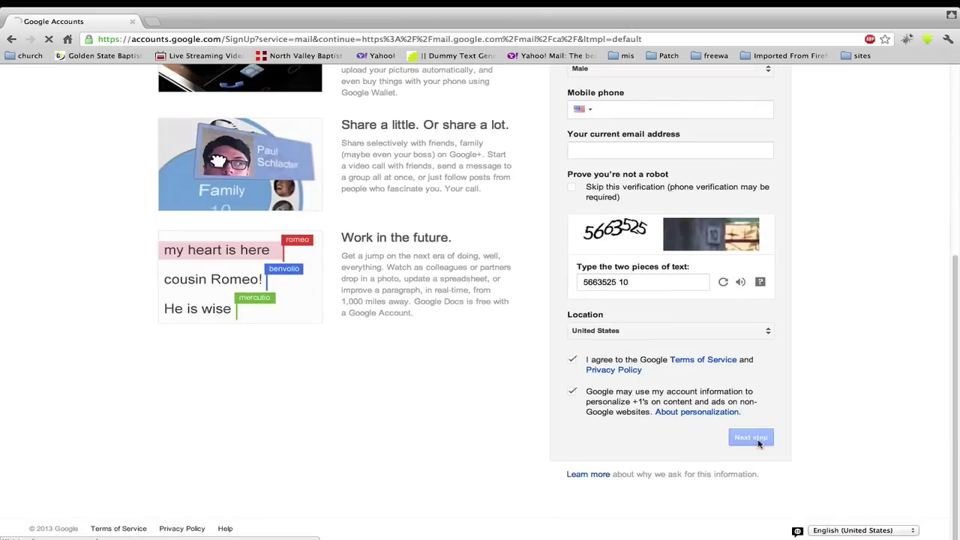
left_click(752, 437)
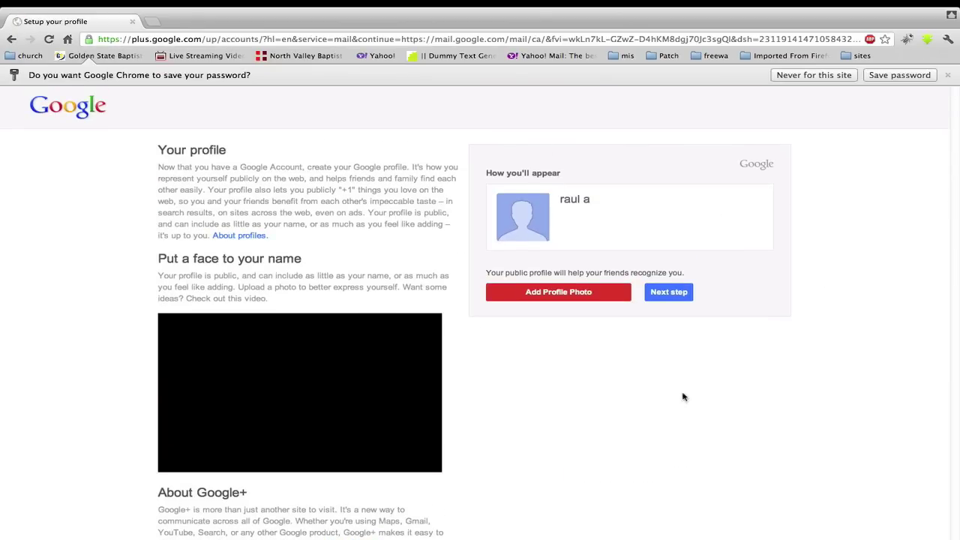
- Skip the profile photo, continue into the new Gmail inbox and dismiss the welcome tour
left_click(654, 294)
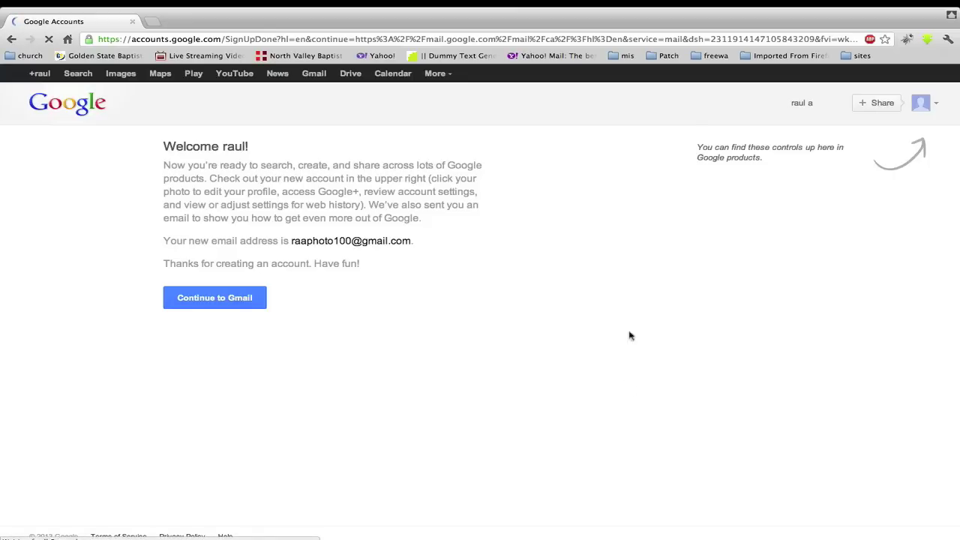
left_click(246, 304)
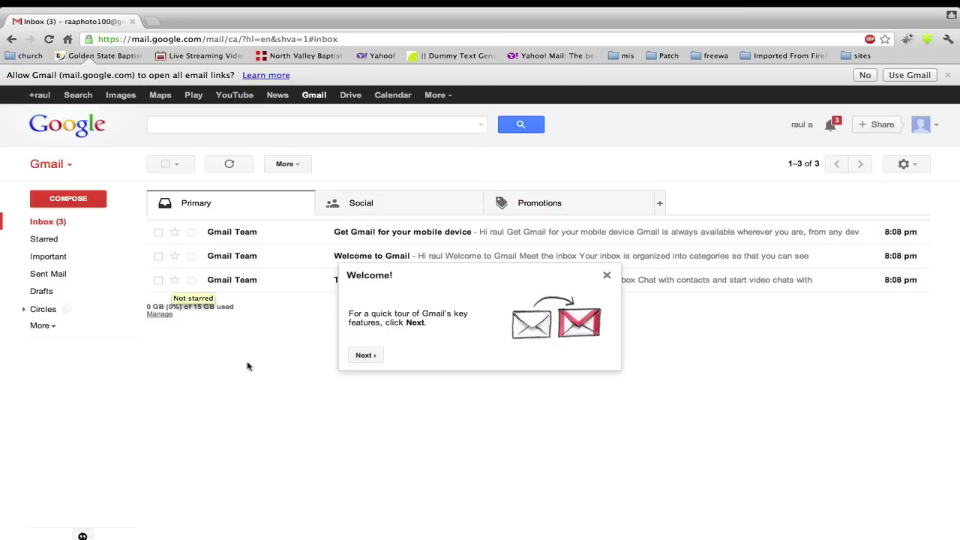
left_click(606, 277)
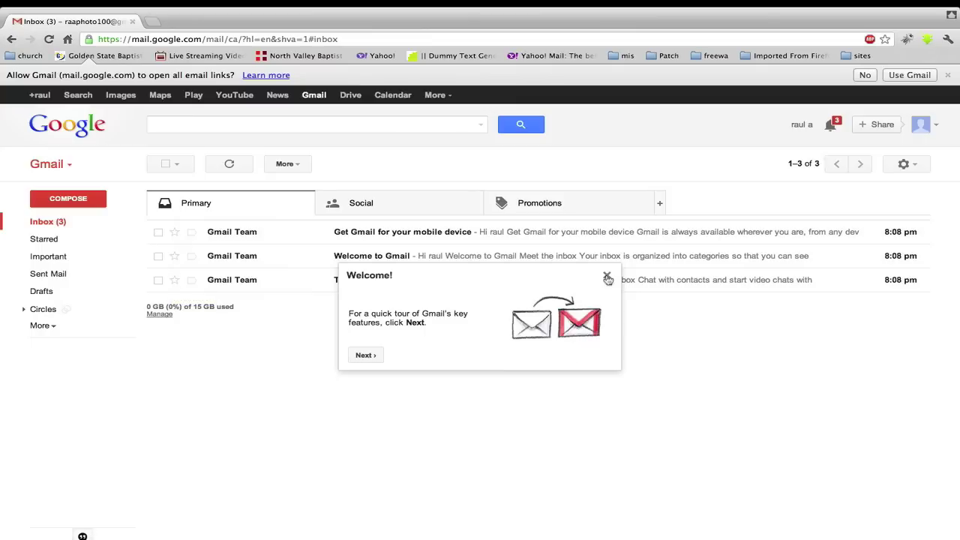
left_click(415, 38)
- Search for 'google voice', then accept its terms and privacy policy and proceed
type("google voic")
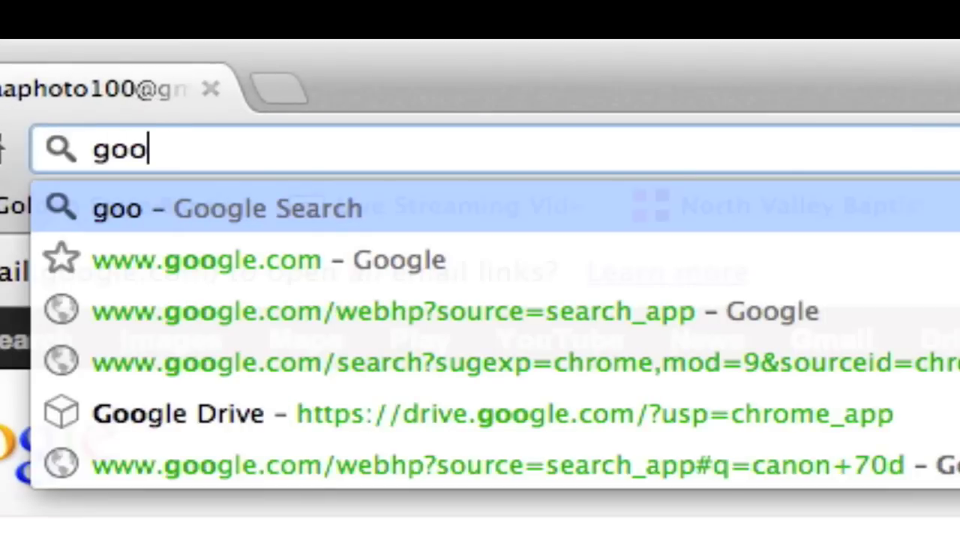
type("e")
key("Return")
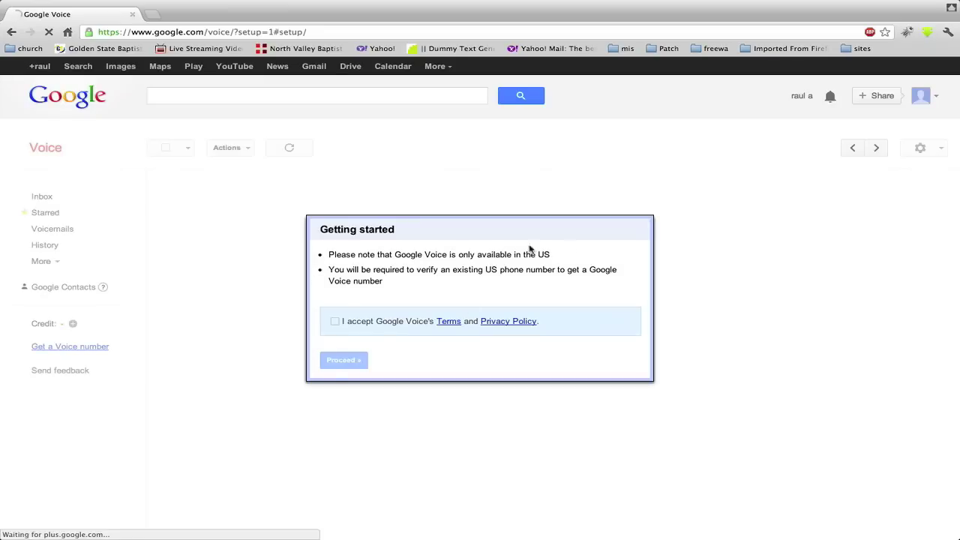
left_click(335, 321)
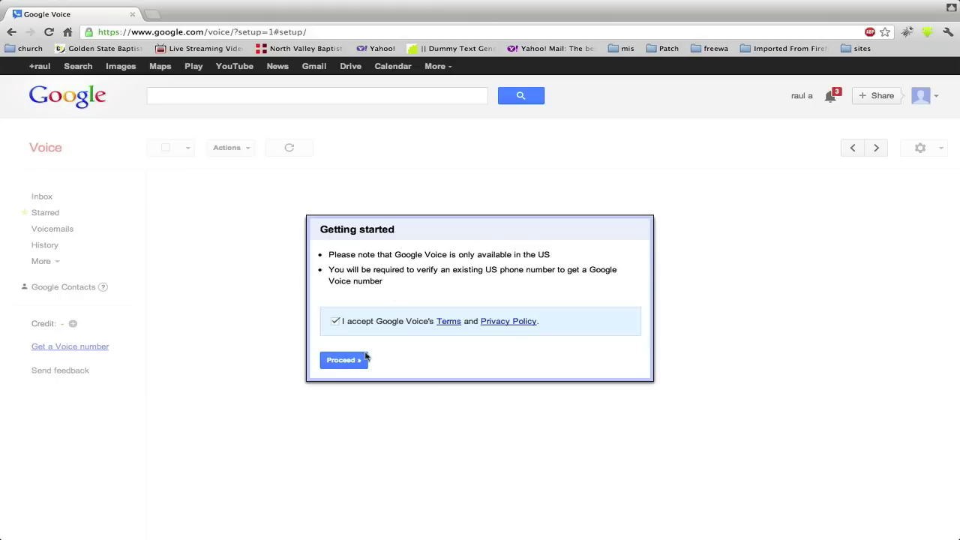
left_click(344, 362)
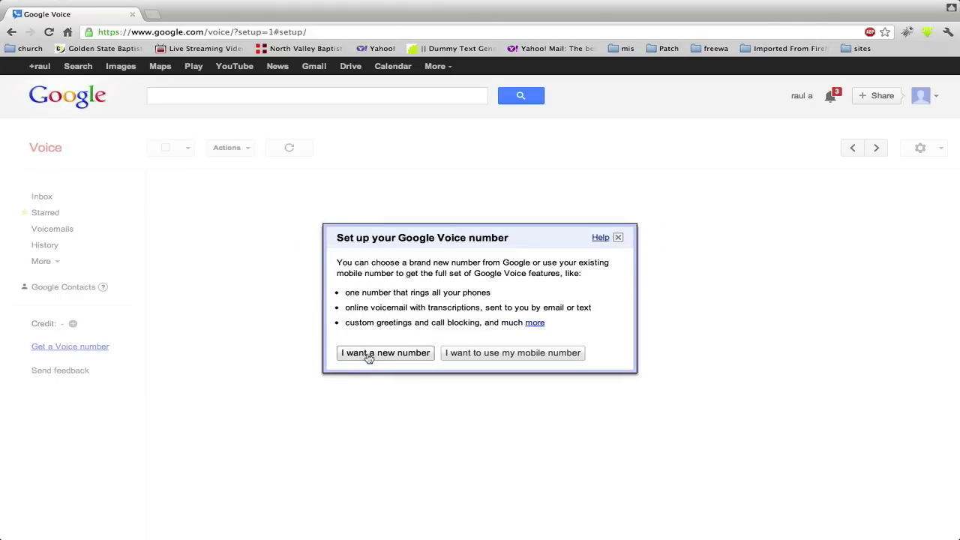
left_click(368, 357)
- Enter the forwarding phone number with type Home and continue
left_click(432, 311)
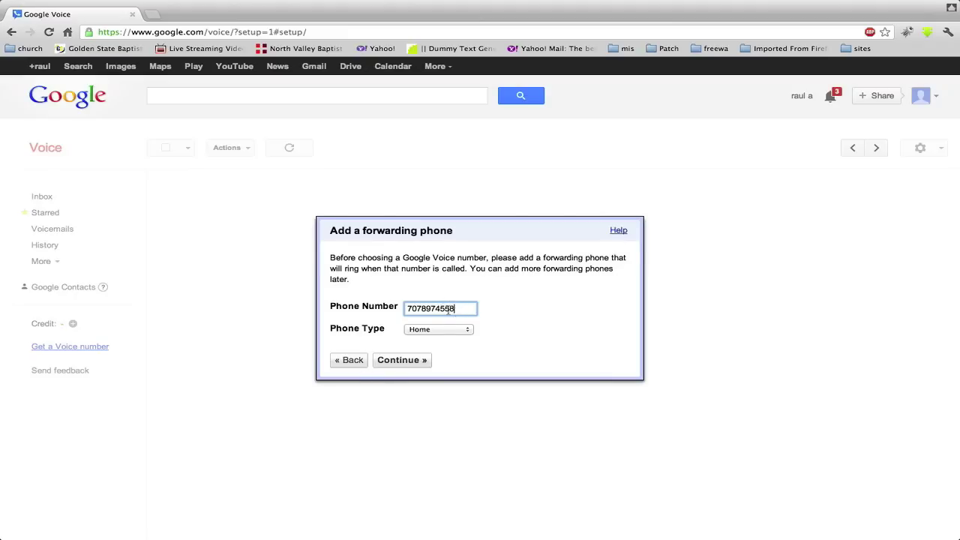
left_click(402, 365)
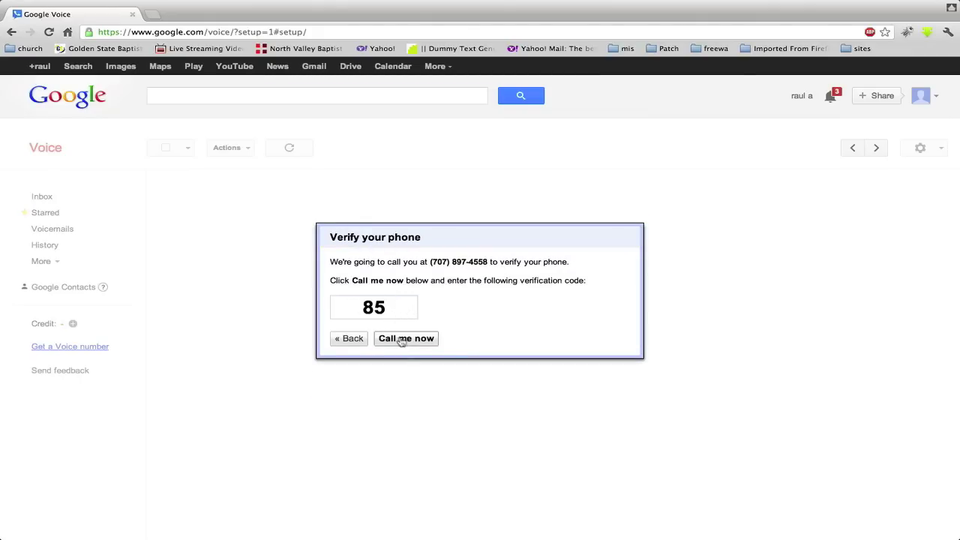
left_click(398, 338)
- Verify the forwarding phone by call and enter area code 925 for a new number
left_click(388, 339)
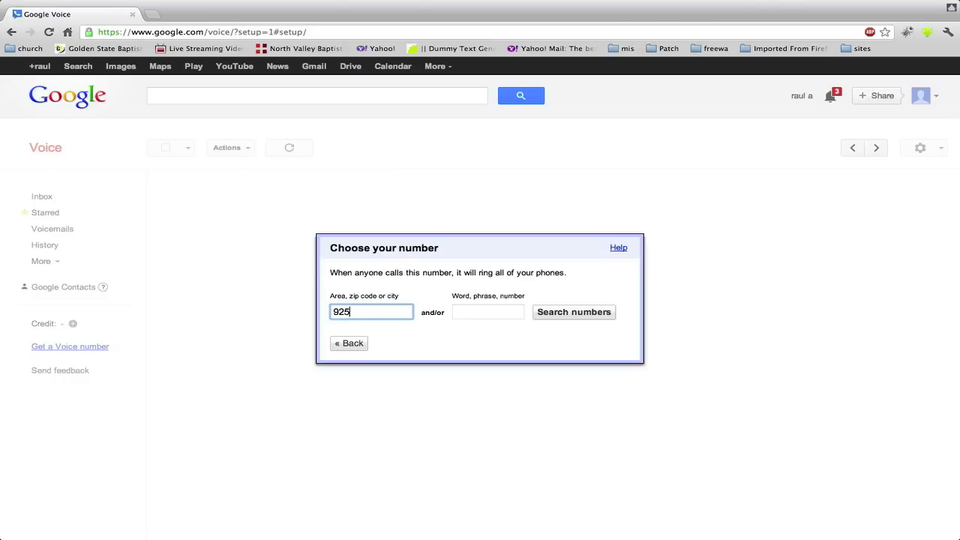
left_click(488, 312)
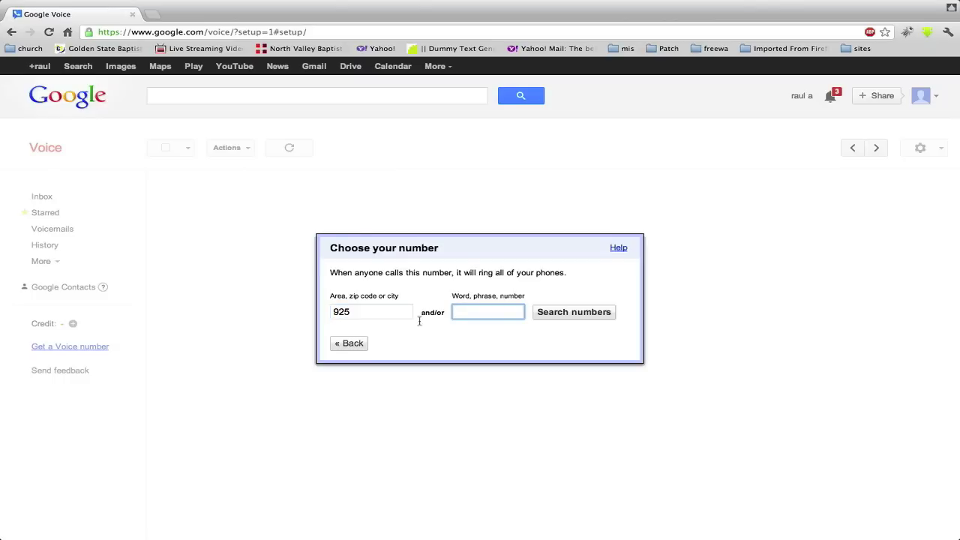
- Search 925 numbers and claim the Walnut Creek, CA number
left_click(573, 313)
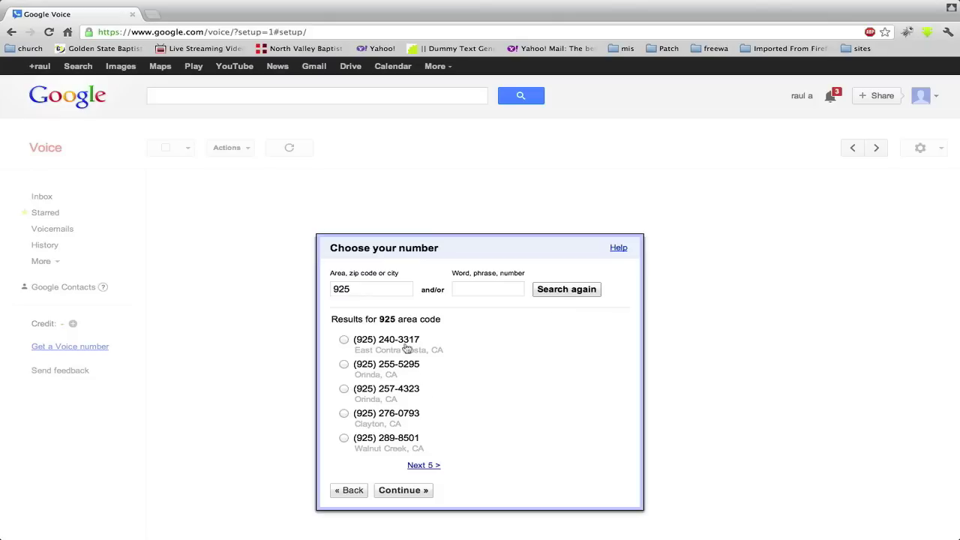
left_click(344, 439)
left_click(394, 491)
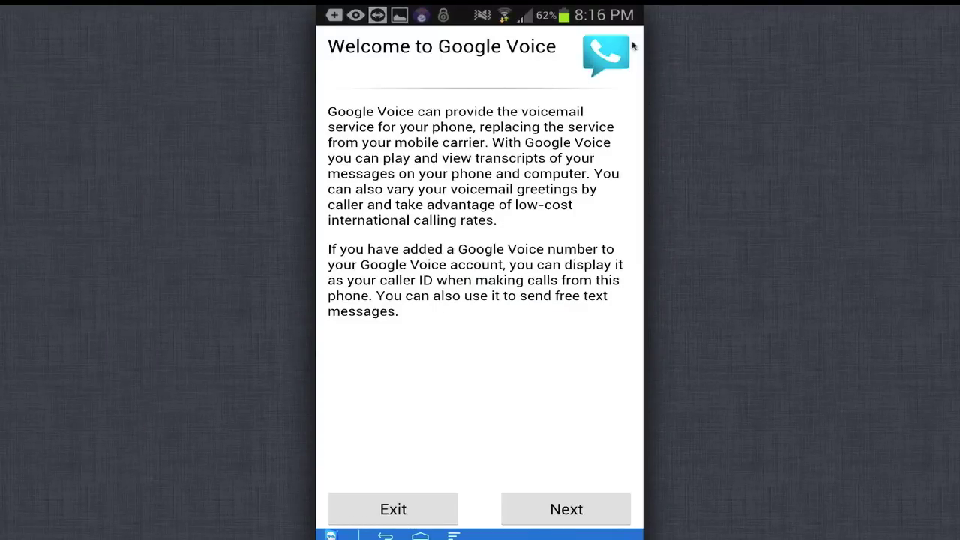
- Pass the Voice welcome screen and choose to add an existing Google account
left_click(538, 510)
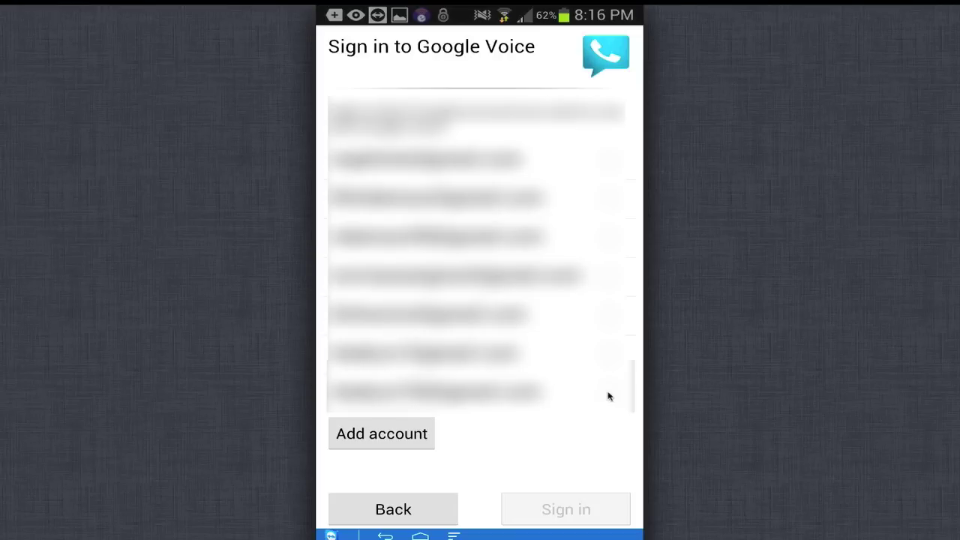
left_click(362, 433)
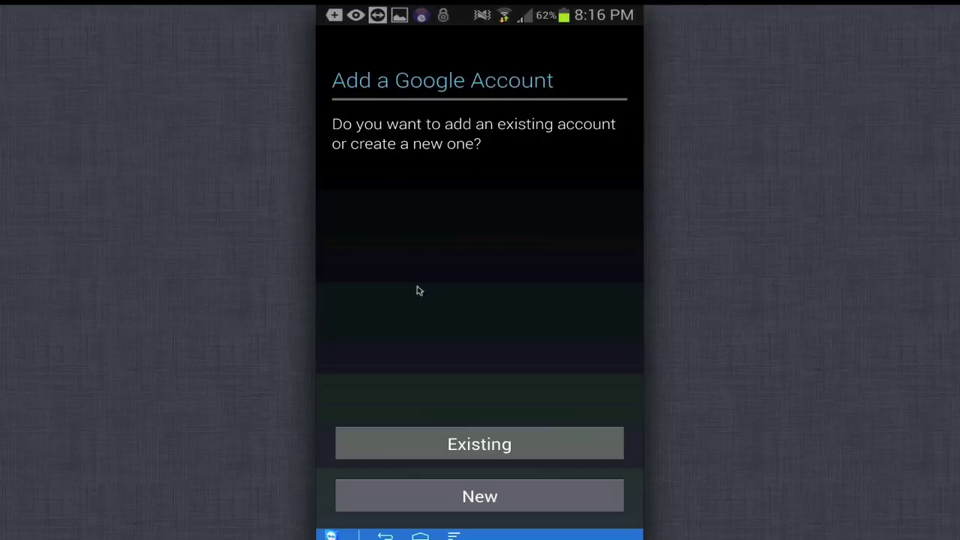
left_click(378, 441)
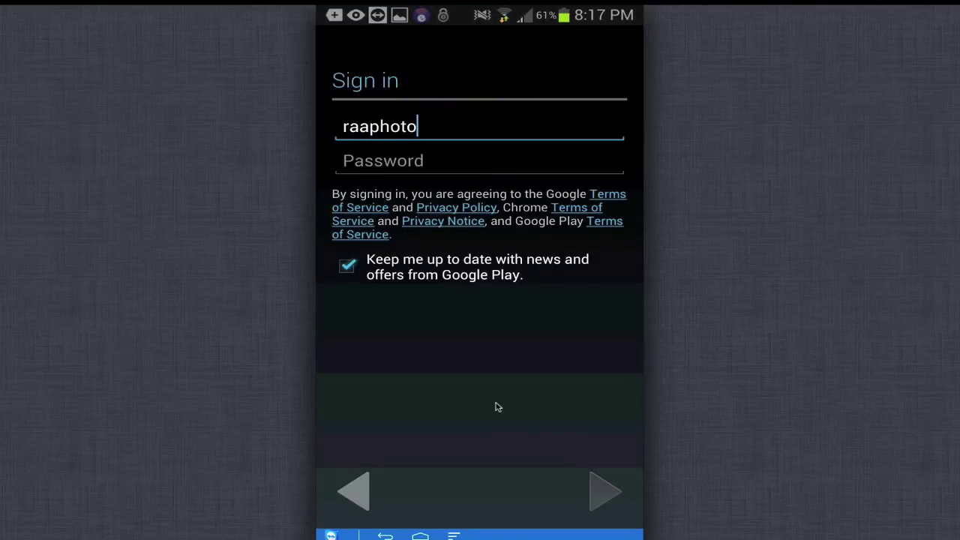
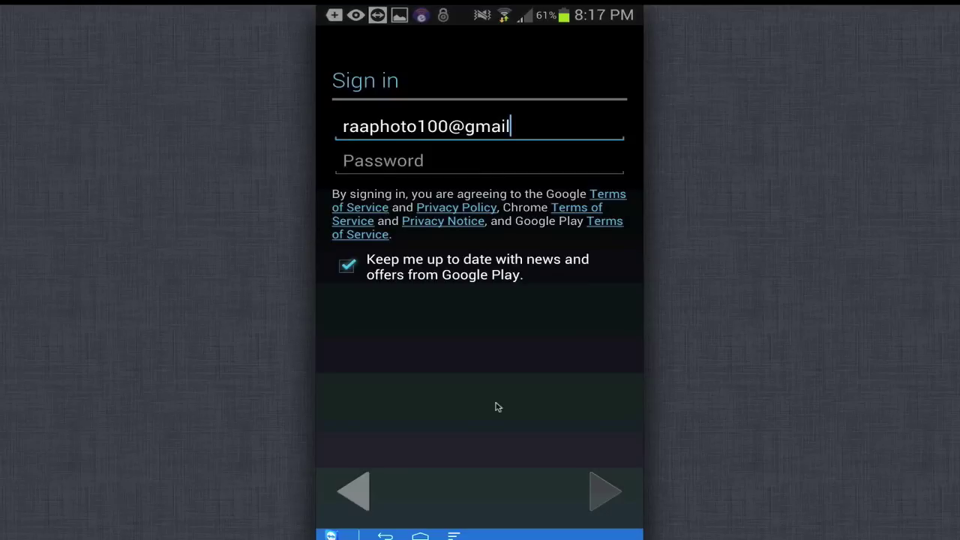
- Sign in with the new Gmail address and its password
key("Tab")
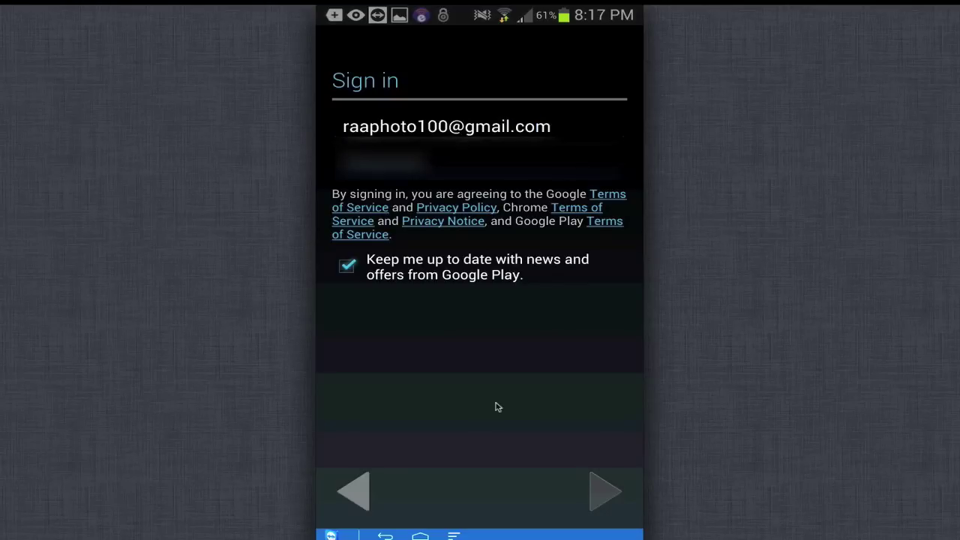
type("a*******")
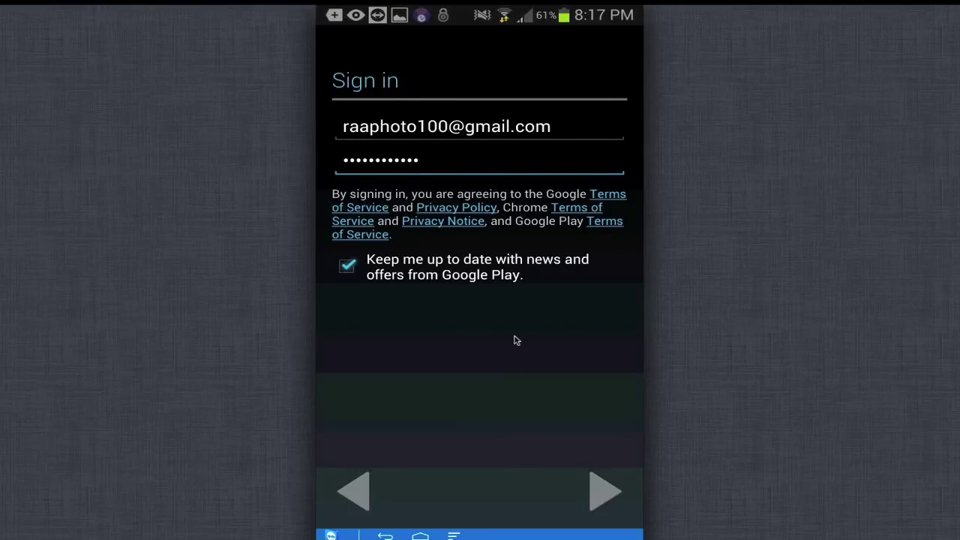
left_click(603, 494)
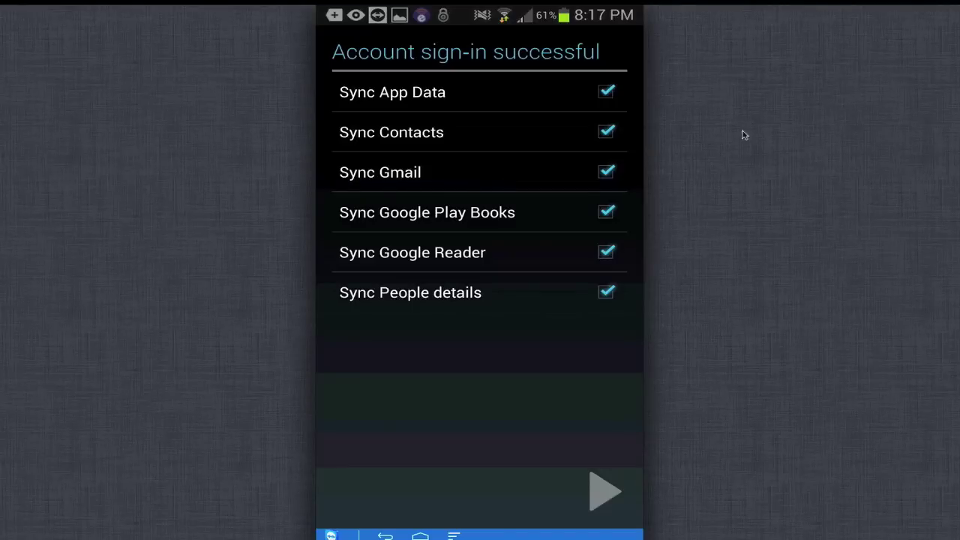
- Turn off syncing for Contacts, Gmail, Play Books, Magazines, Movies & TV, Reader and Internet
left_click(607, 134)
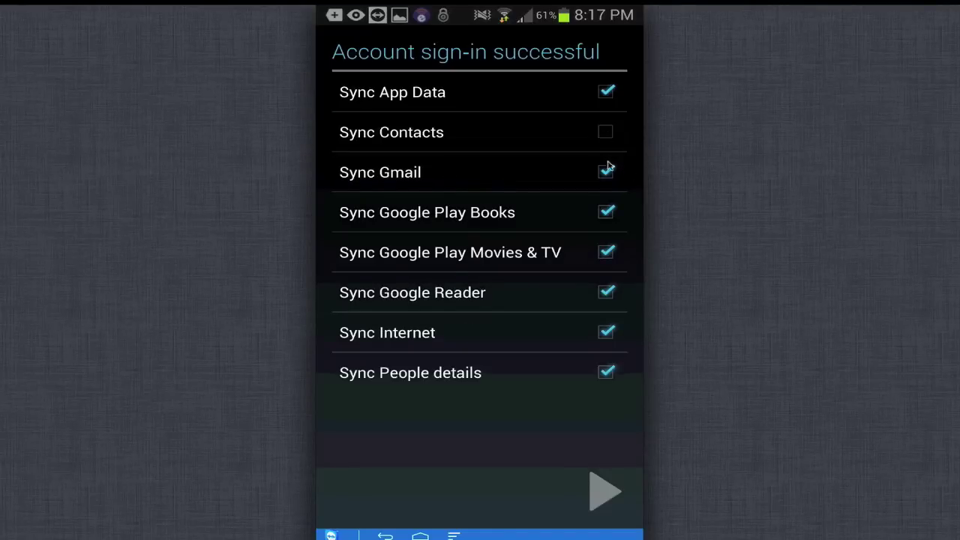
left_click(607, 171)
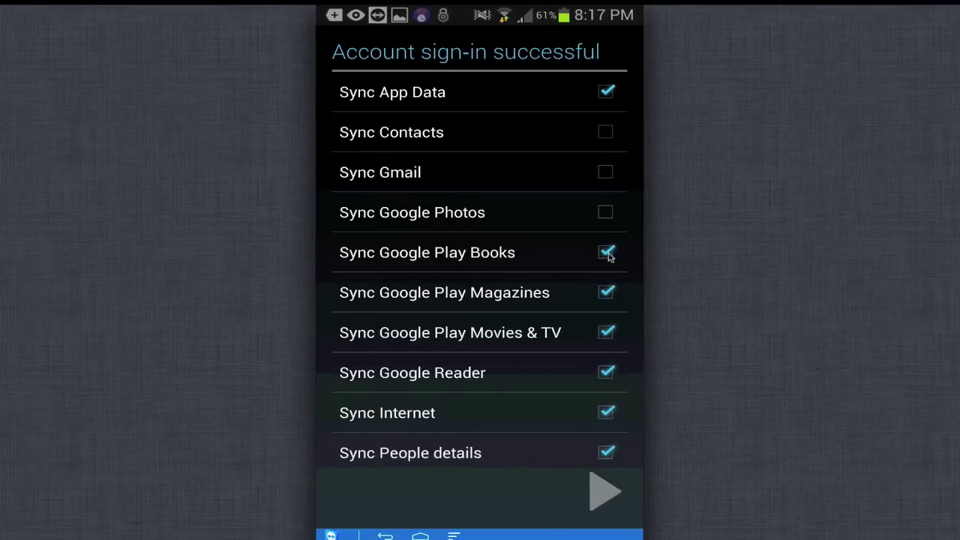
left_click(607, 253)
left_click(608, 295)
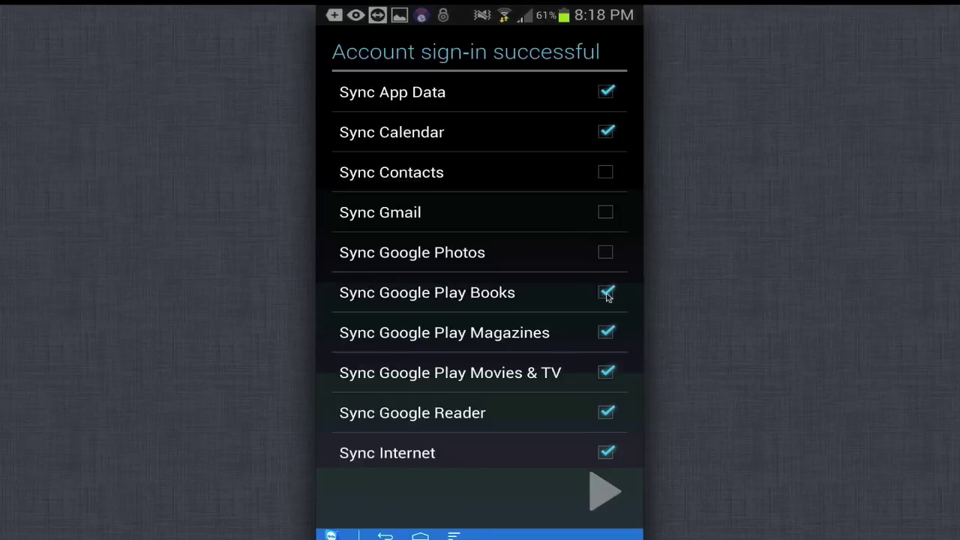
left_click(607, 295)
left_click(607, 333)
left_click(607, 375)
left_click(608, 414)
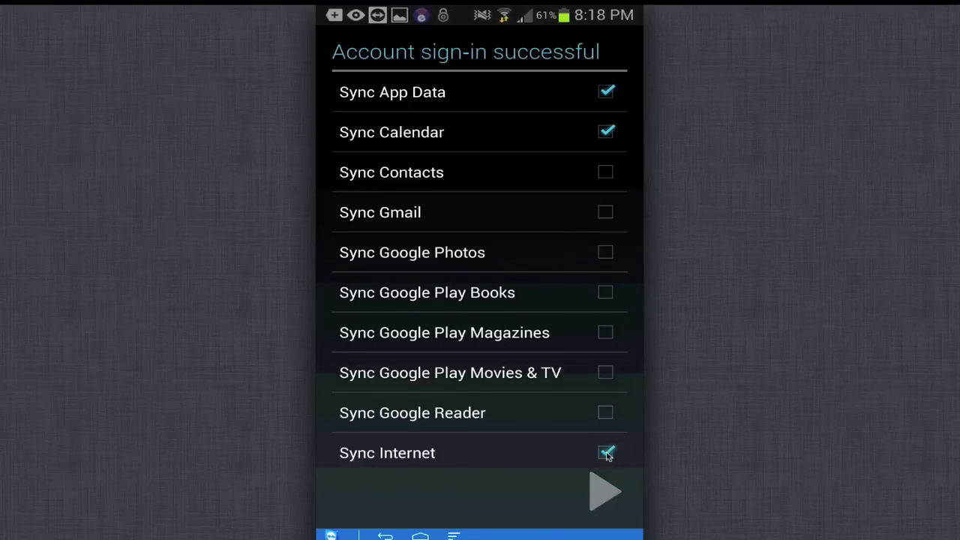
left_click(607, 453)
- Turn off Calendar, People details and Picasa Web albums syncing, then continue
left_click(608, 133)
left_click(531, 328)
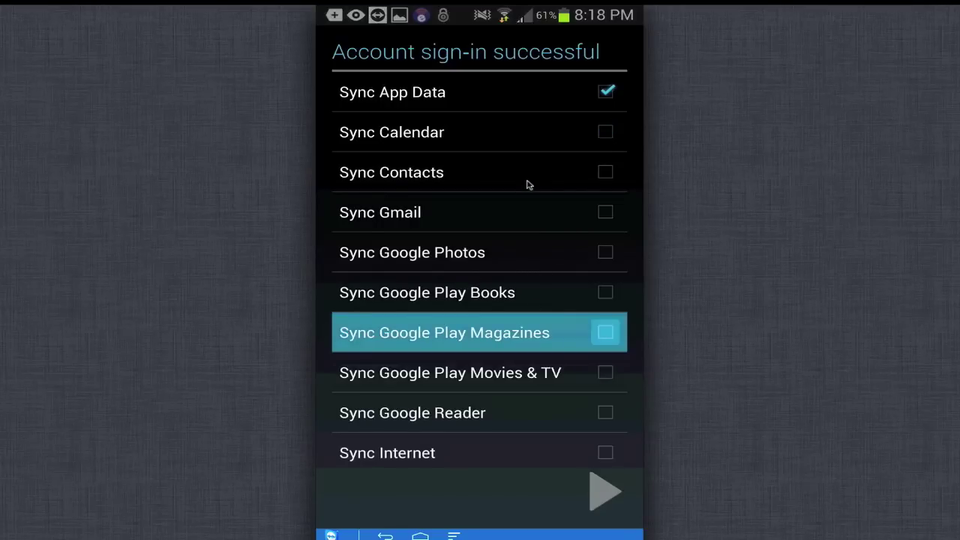
scroll(581, 315, "down", 2)
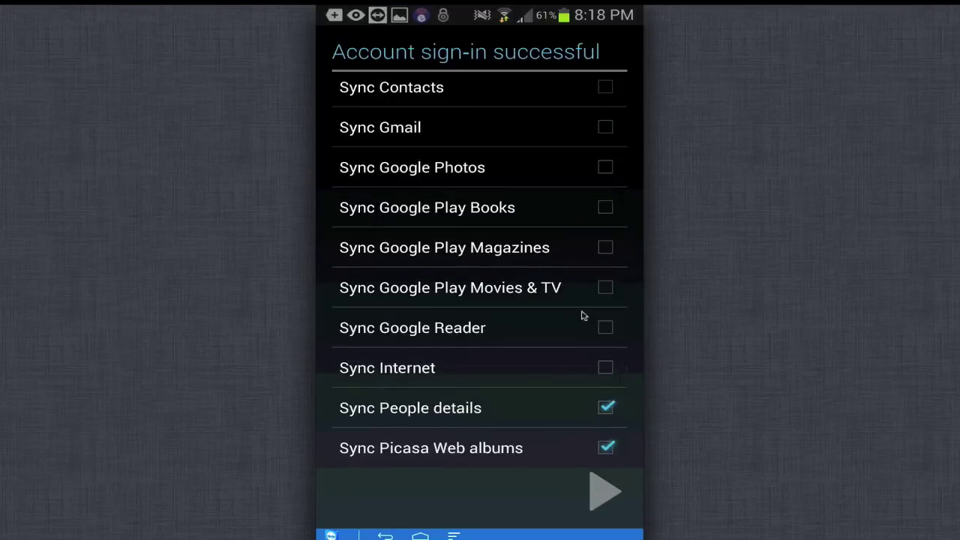
left_click(607, 412)
left_click(608, 450)
scroll(578, 191, "up", 2)
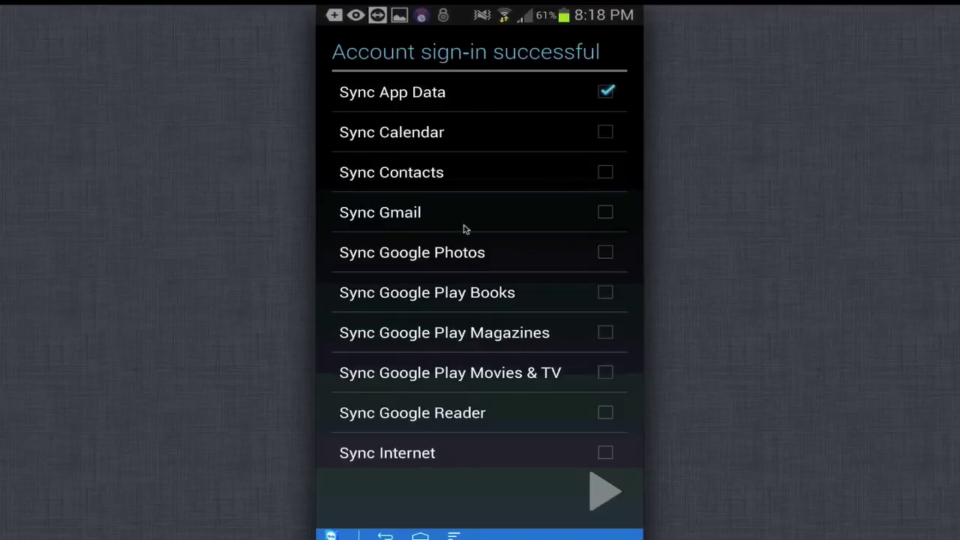
left_click(597, 489)
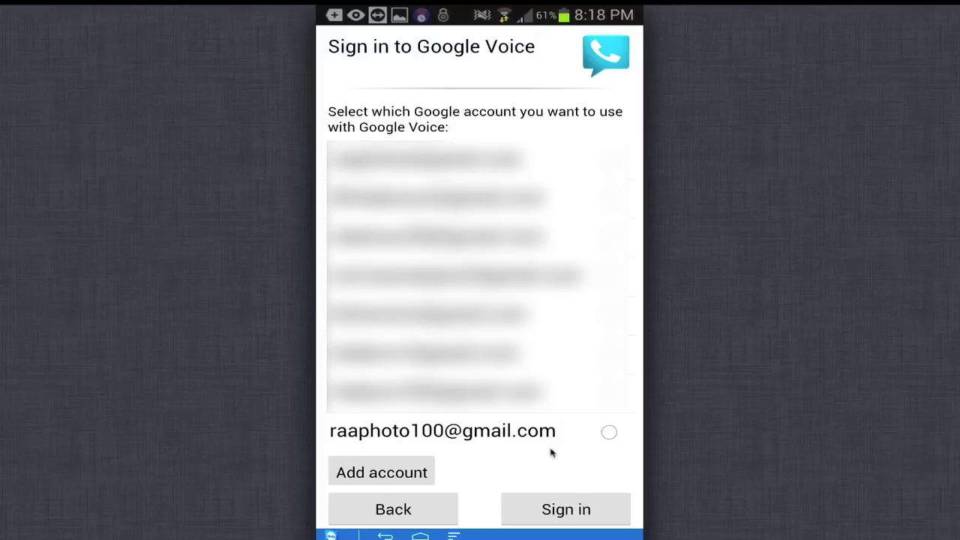
- Sign in to Google Voice with the new Gmail account and pick the Home number
left_click(609, 433)
left_click(558, 513)
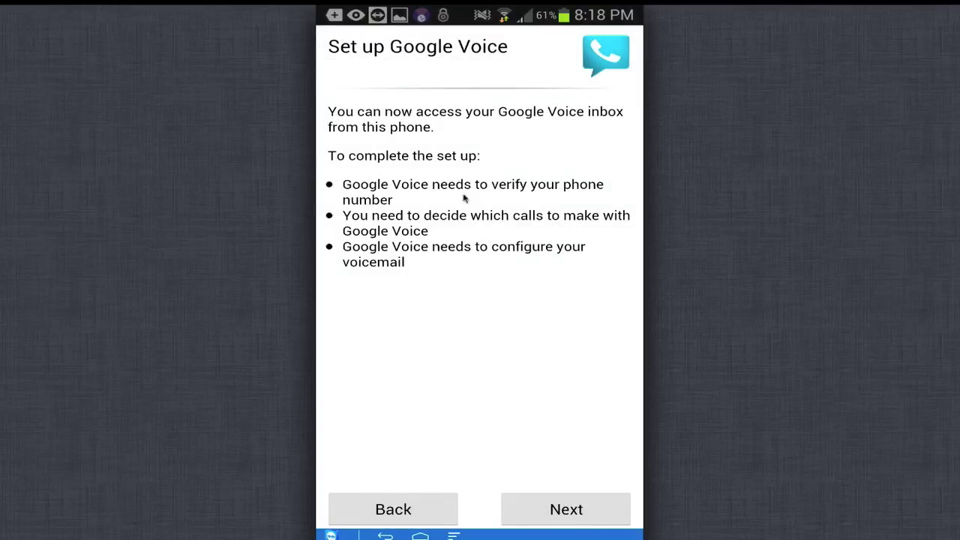
left_click(538, 506)
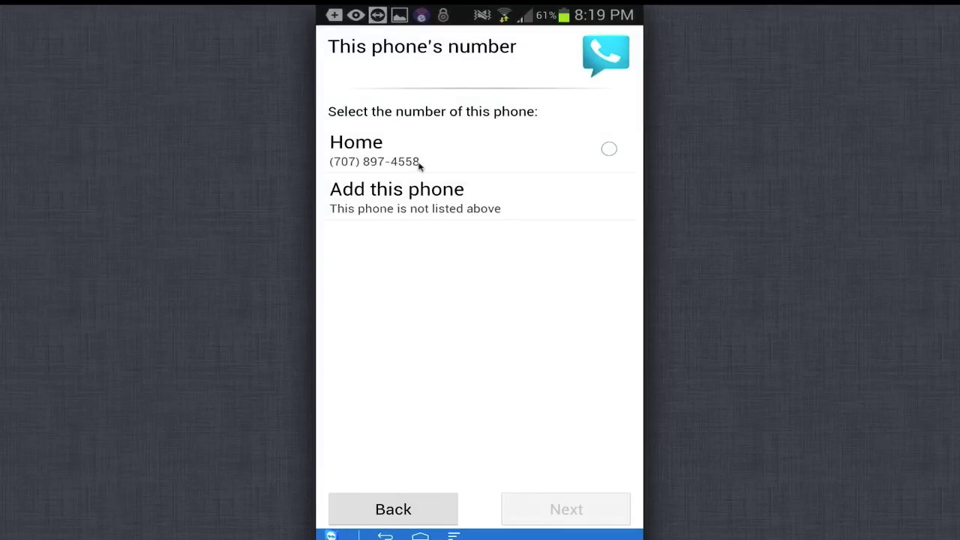
left_click(608, 150)
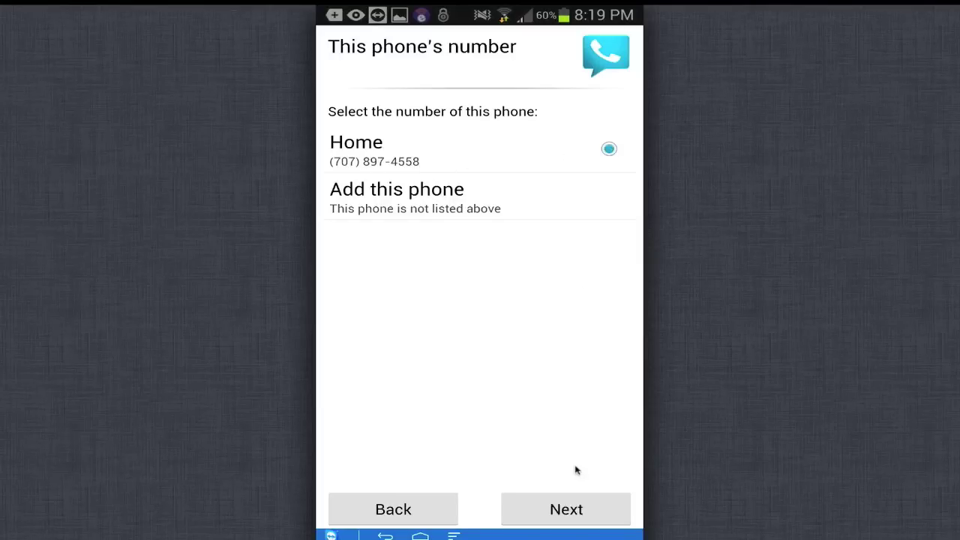
left_click(583, 512)
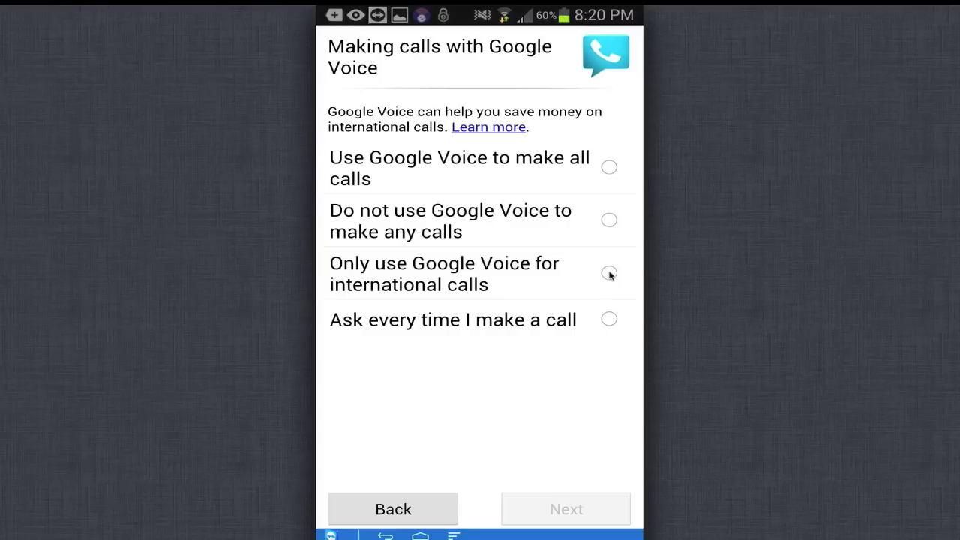
- Choose 'Ask every time I make a call' as the calling preference and continue
left_click(609, 274)
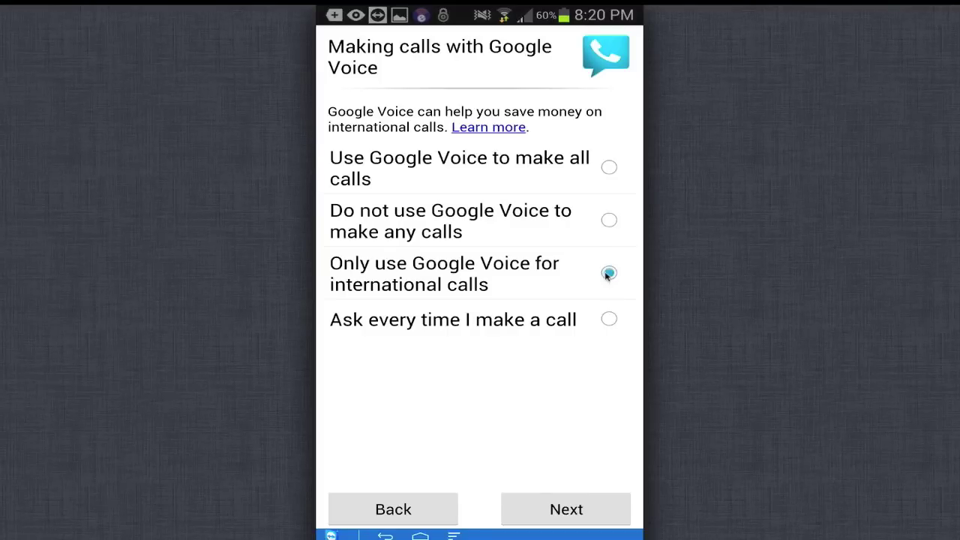
left_click(608, 321)
left_click(572, 509)
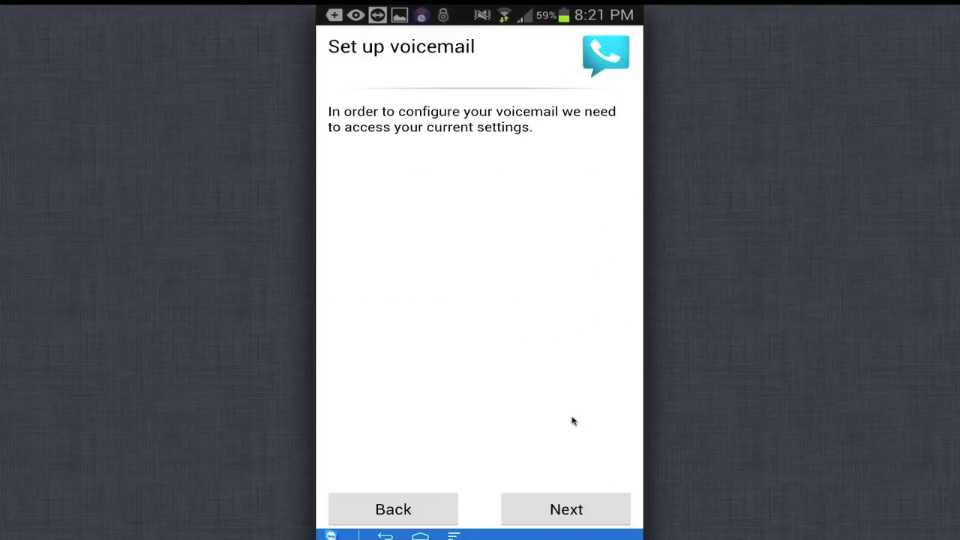
- Let Google Voice check voicemail settings, then skip voicemail setup for the unsupported carrier
left_click(558, 509)
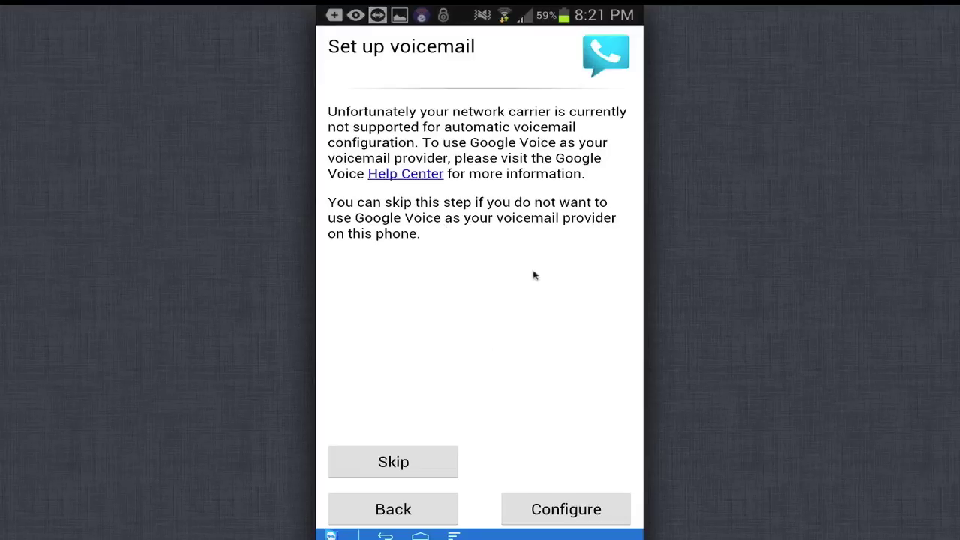
left_click(413, 463)
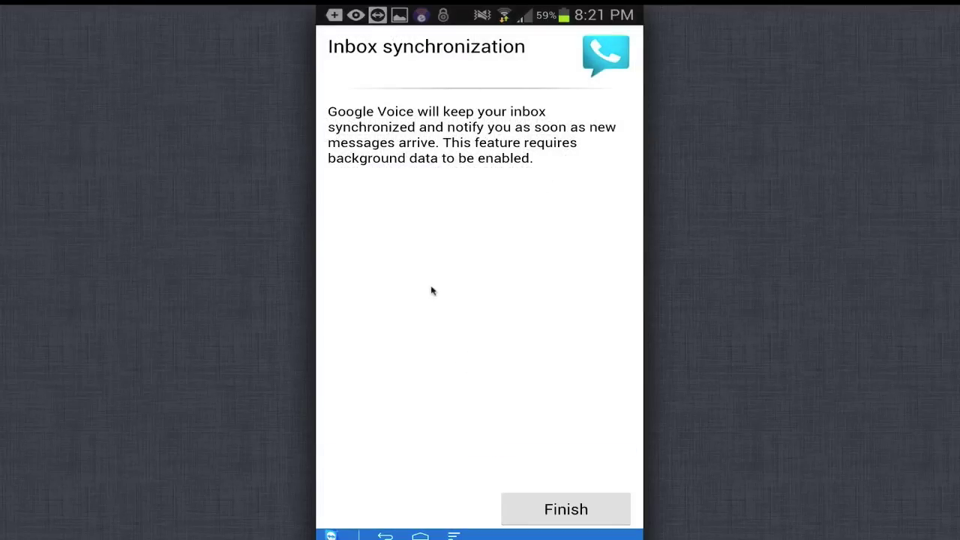
- Finish inbox synchronization so the welcome message loads, then start a new text message
left_click(545, 509)
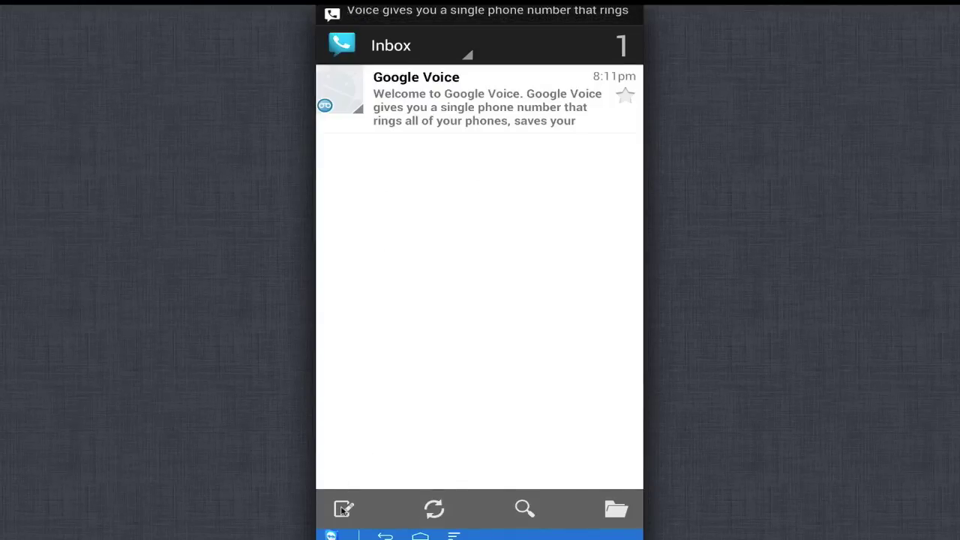
left_click(342, 509)
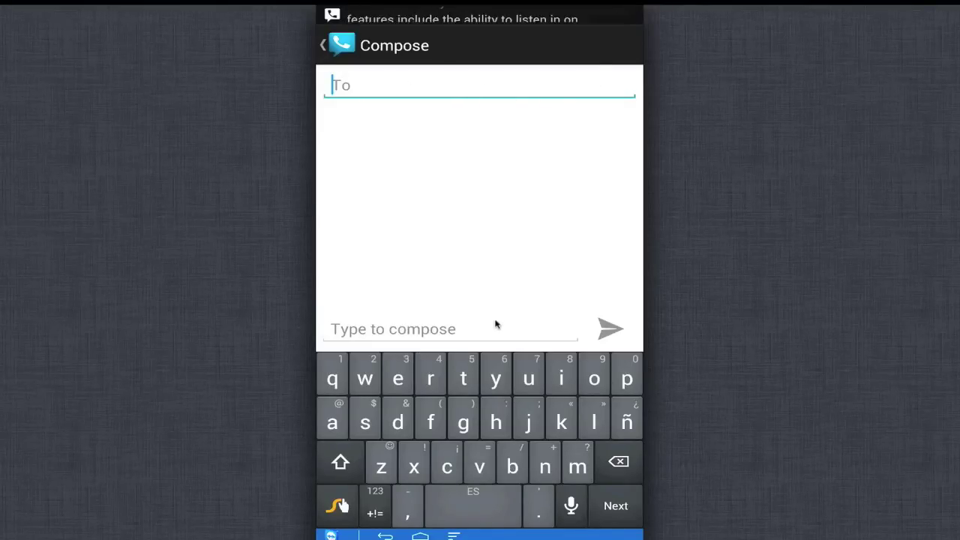
- Back out of the empty Compose screen to reach the phone's dialer keypad
left_click(329, 47)
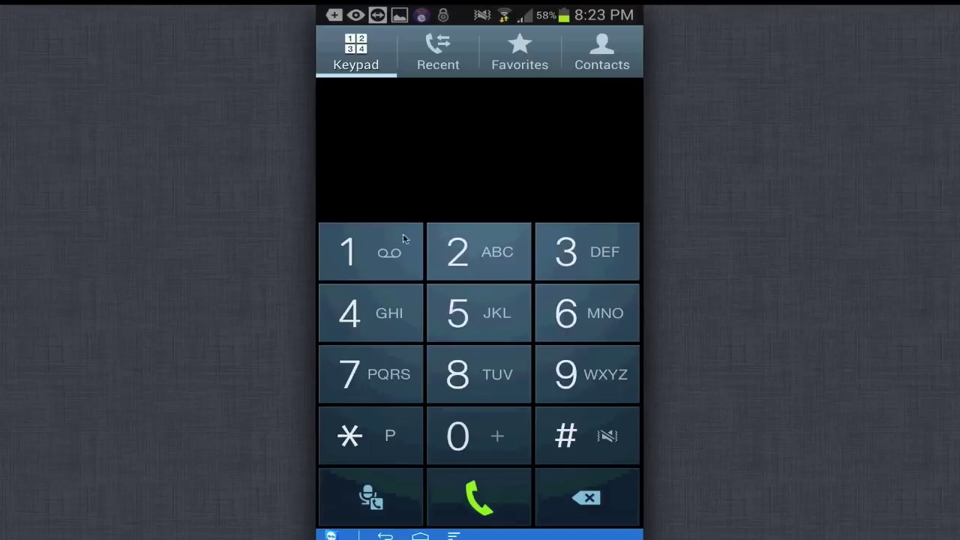